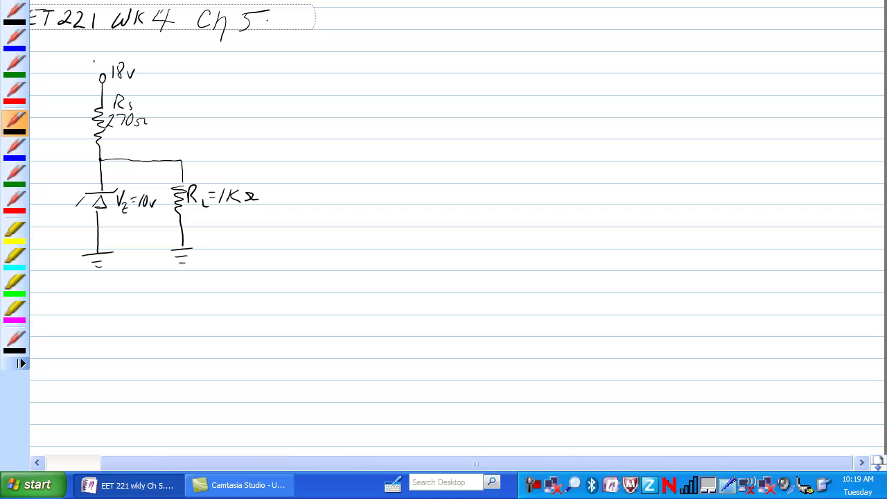
Write Vs at the 18v terminal, draw current arrows beside Rs and toward the Zener, and underline 1KΩ.
left_click(88, 57)
mouse_move(90, 50)
left_mouse_down()
mouse_move(103, 50)
mouse_move(99, 64)
left_mouse_up()
mouse_move(80, 104)
left_mouse_down()
mouse_move(79, 144)
mouse_move(86, 135)
left_mouse_up()
left_click_drag(217, 208, 254, 205)
mouse_move(76, 102)
left_mouse_down()
mouse_move(79, 142)
mouse_move(72, 134)
mouse_move(85, 135)
mouse_move(91, 174)
left_mouse_up()
mouse_move(86, 163)
left_mouse_down()
mouse_move(90, 173)
mouse_move(118, 153)
left_mouse_up()
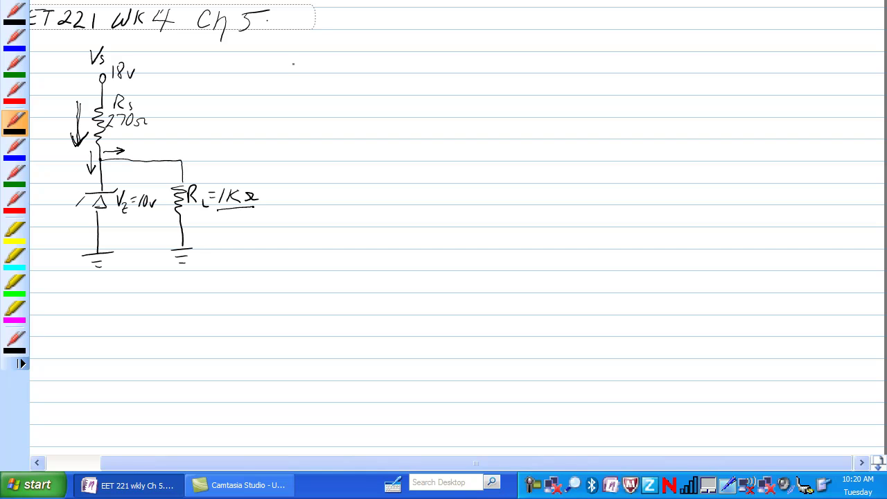
Handwrite IRL = Vz/RL = to the right of the circuit.
mouse_move(292, 61)
left_mouse_down()
mouse_move(290, 78)
mouse_move(302, 62)
mouse_move(305, 74)
left_mouse_up()
left_click_drag(307, 71, 312, 80)
left_click_drag(283, 58, 279, 81)
left_click_drag(328, 66, 336, 66)
left_click_drag(328, 70, 335, 69)
mouse_move(355, 59)
left_mouse_down()
mouse_move(370, 55)
mouse_move(368, 77)
mouse_move(377, 78)
left_mouse_up()
mouse_move(352, 83)
left_mouse_down()
mouse_move(379, 83)
mouse_move(367, 105)
mouse_move(375, 107)
mouse_move(395, 81)
left_mouse_up()
left_click_drag(391, 84, 421, 76)
Finish the load-current line with 10v/1kΩ = 10mA.
mouse_move(430, 66)
left_mouse_down()
mouse_move(442, 67)
mouse_move(440, 81)
left_mouse_up()
mouse_move(421, 91)
left_mouse_down()
mouse_move(445, 101)
mouse_move(460, 79)
left_mouse_up()
left_click_drag(451, 83, 468, 87)
mouse_move(481, 73)
left_mouse_down()
mouse_move(478, 83)
mouse_move(500, 83)
left_mouse_up()
mouse_move(503, 87)
left_mouse_down()
mouse_move(510, 72)
mouse_move(511, 87)
mouse_move(514, 79)
left_mouse_up()
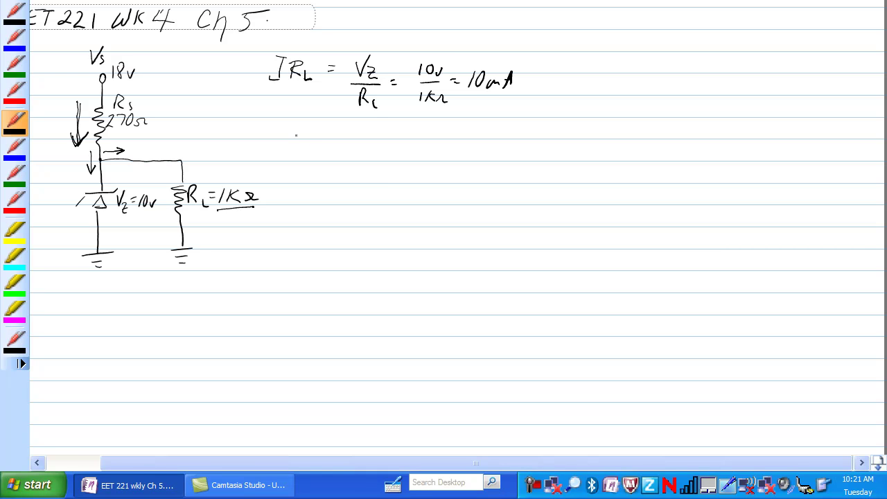
Handwrite IRs = (Vs − Vz)/270Ω below the first equation.
mouse_move(298, 129)
left_mouse_down()
mouse_move(297, 144)
mouse_move(309, 127)
left_mouse_up()
mouse_move(286, 146)
left_mouse_down()
mouse_move(320, 148)
mouse_move(346, 137)
left_mouse_up()
left_click_drag(340, 142, 349, 142)
mouse_move(382, 126)
left_mouse_down()
mouse_move(396, 123)
mouse_move(392, 142)
left_mouse_up()
mouse_move(407, 132)
left_mouse_down()
mouse_move(427, 126)
mouse_move(439, 144)
left_mouse_up()
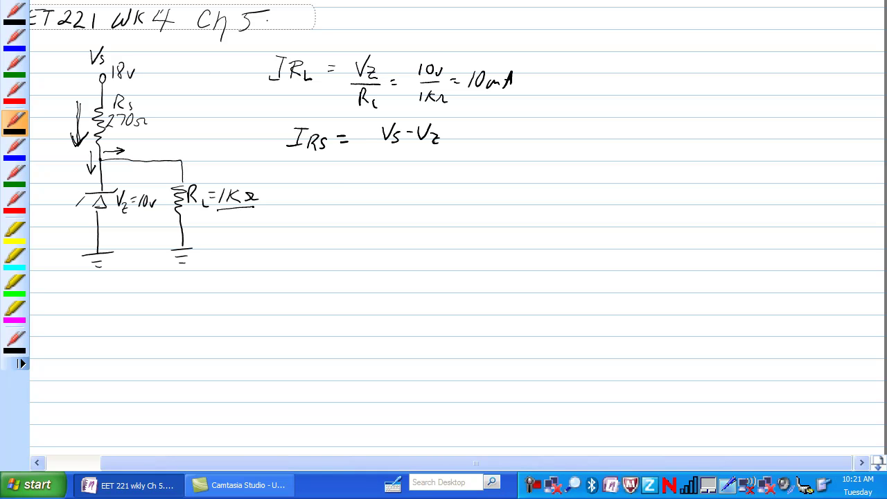
left_click_drag(377, 149, 453, 149)
mouse_move(390, 160)
left_mouse_down()
mouse_move(409, 173)
mouse_move(423, 160)
mouse_move(440, 165)
mouse_move(493, 135)
mouse_move(496, 142)
left_mouse_up()
Complete the series-resistor line with = 8V/270Ω = 29.63mA.
mouse_move(500, 133)
left_mouse_down()
mouse_move(504, 140)
mouse_move(511, 129)
left_mouse_up()
mouse_move(483, 147)
left_mouse_down()
mouse_move(514, 145)
mouse_move(498, 170)
mouse_move(530, 165)
left_mouse_up()
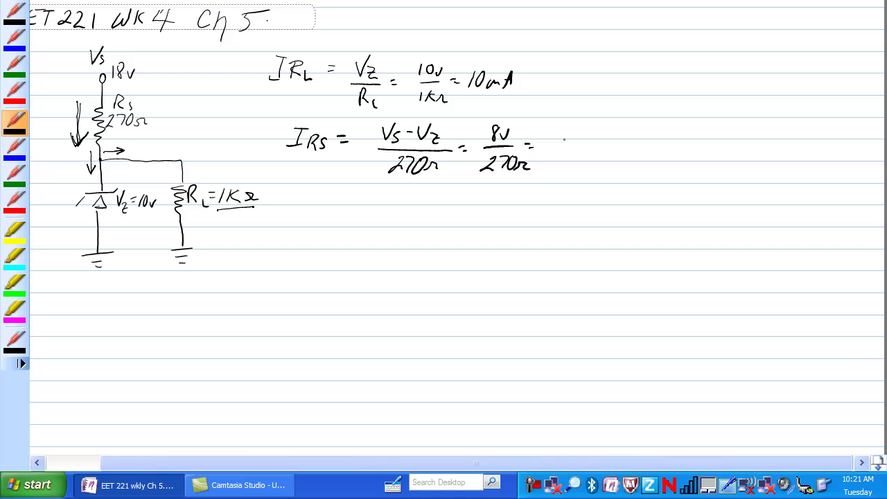
mouse_move(543, 141)
left_mouse_down()
mouse_move(561, 153)
mouse_move(615, 151)
mouse_move(628, 137)
mouse_move(633, 151)
left_mouse_up()
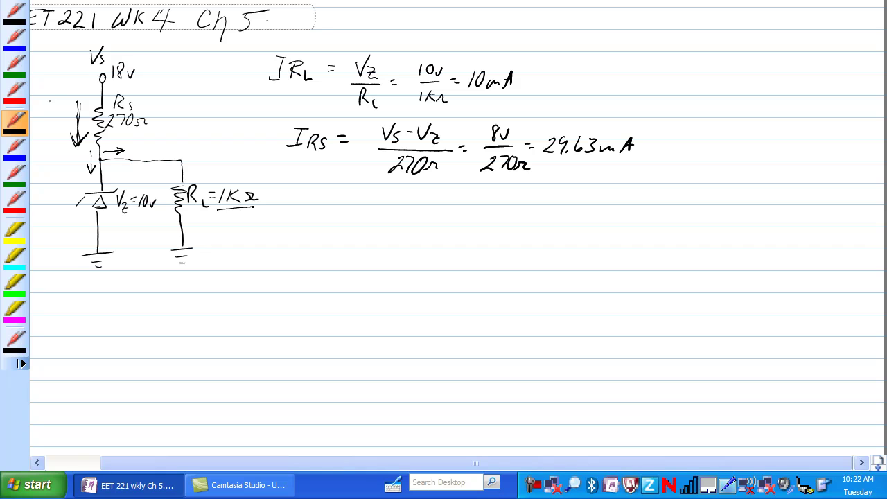
Label the circuit with 29.63mA beside Rs and 10mA on the load branch.
mouse_move(41, 97)
left_mouse_down()
mouse_move(55, 93)
mouse_move(53, 105)
mouse_move(86, 90)
left_mouse_up()
mouse_move(83, 93)
left_mouse_down()
mouse_move(90, 78)
mouse_move(95, 90)
mouse_move(75, 144)
mouse_move(89, 128)
left_mouse_up()
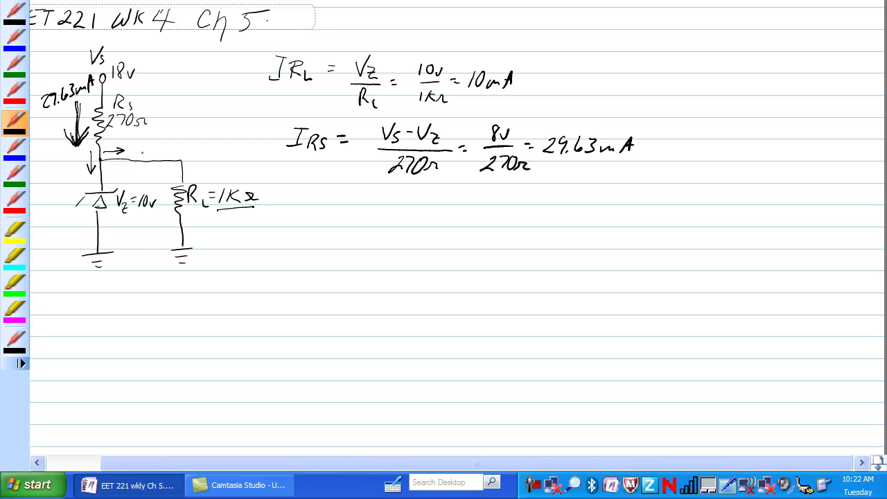
mouse_move(141, 147)
left_mouse_down()
mouse_move(138, 158)
mouse_move(148, 147)
mouse_move(174, 149)
mouse_move(193, 171)
mouse_move(197, 161)
left_mouse_up()
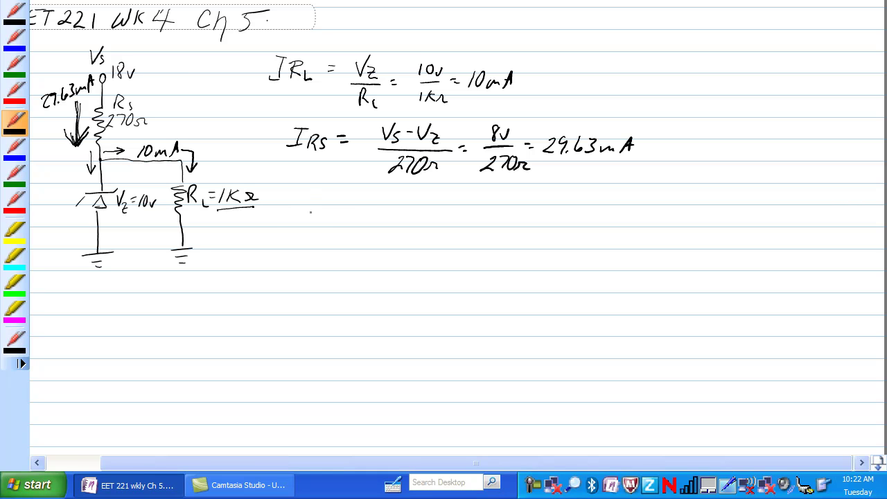
Begin a third equation reading Iz = IRS − below the others.
left_click_drag(309, 209, 312, 223)
mouse_move(310, 208)
left_mouse_down()
mouse_move(323, 206)
mouse_move(328, 231)
mouse_move(349, 213)
left_mouse_up()
left_click_drag(341, 219, 376, 225)
mouse_move(374, 209)
left_mouse_down()
mouse_move(392, 207)
mouse_move(383, 225)
mouse_move(394, 232)
left_mouse_up()
mouse_move(404, 220)
left_mouse_down()
mouse_move(397, 230)
mouse_move(423, 218)
left_mouse_up()
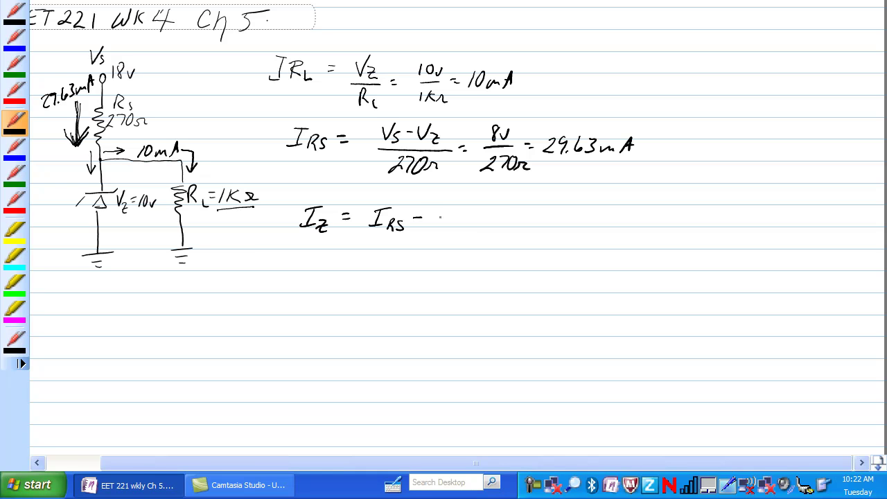
Finish the Zener equation: IRL = 29.63mA − 10mA = 19.63m.
left_click_drag(437, 210, 431, 226)
mouse_move(432, 211)
left_mouse_down()
mouse_move(445, 208)
mouse_move(444, 228)
mouse_move(494, 215)
left_mouse_up()
mouse_move(485, 220)
left_mouse_down()
mouse_move(595, 218)
mouse_move(600, 226)
left_mouse_up()
left_click_drag(615, 215, 639, 227)
mouse_move(640, 229)
left_mouse_down()
mouse_move(649, 213)
mouse_move(668, 223)
left_mouse_up()
mouse_move(682, 213)
left_mouse_down()
mouse_move(680, 227)
mouse_move(713, 226)
left_mouse_up()
left_click_drag(722, 215, 721, 227)
left_click_drag(727, 226, 746, 223)
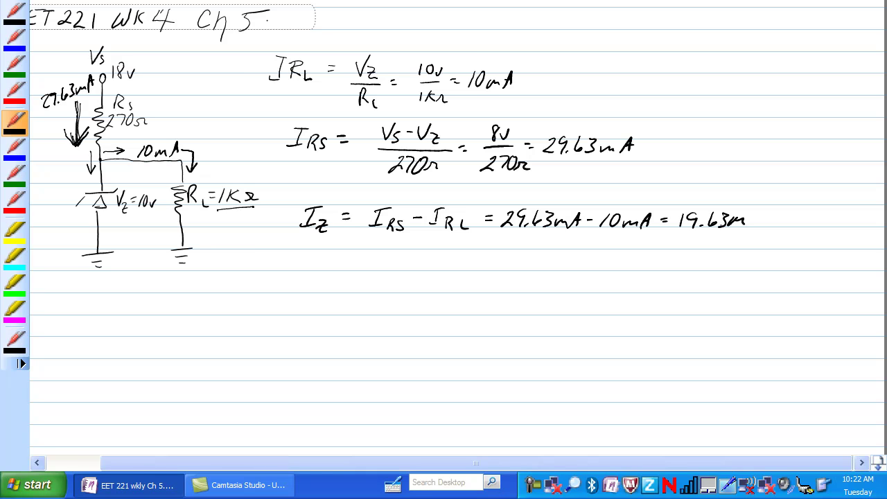
Draw a current arrow past the Zener and label it 19.63mA.
left_click_drag(68, 178, 67, 224)
mouse_move(60, 212)
left_mouse_down()
mouse_move(72, 213)
mouse_move(43, 246)
mouse_move(84, 234)
mouse_move(85, 220)
left_mouse_up()
left_click_drag(86, 220, 88, 235)
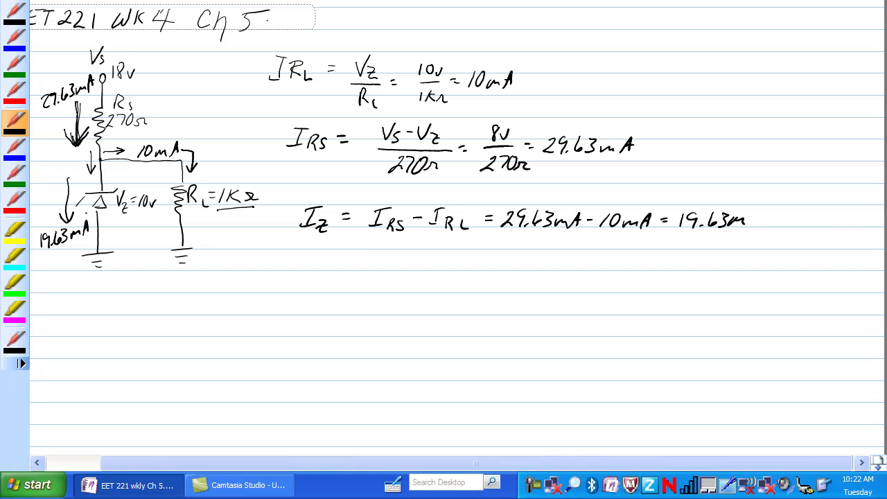